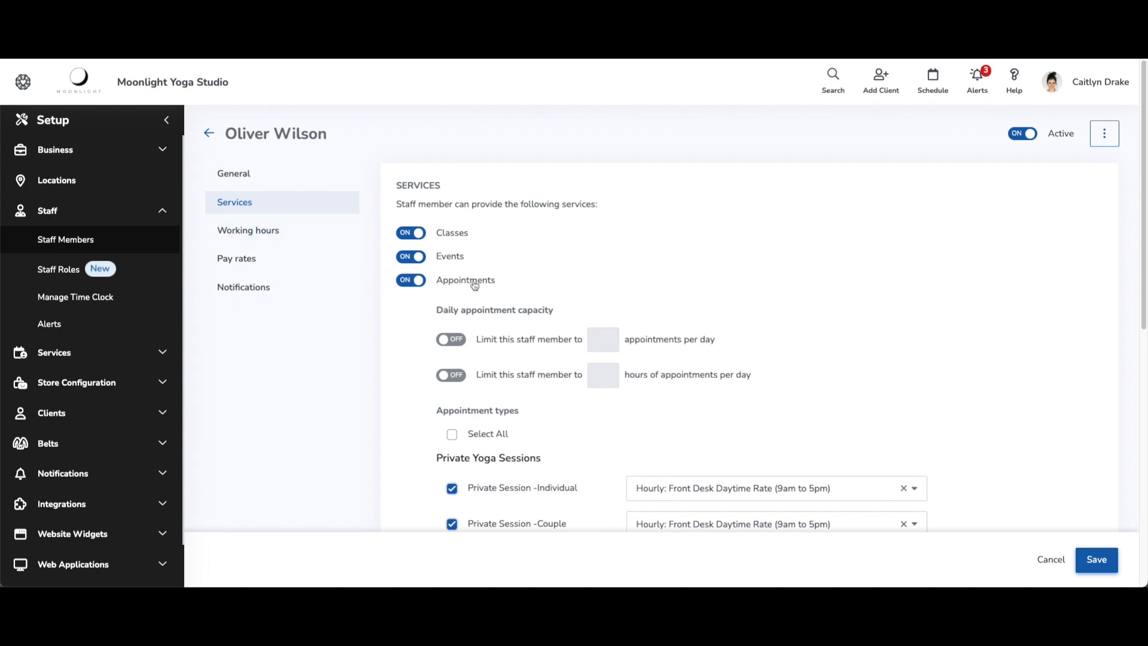
Cap the staff member at 2 appointments per day, with no hours-per-day limit
left_click(410, 282)
left_click(417, 286)
left_click(450, 340)
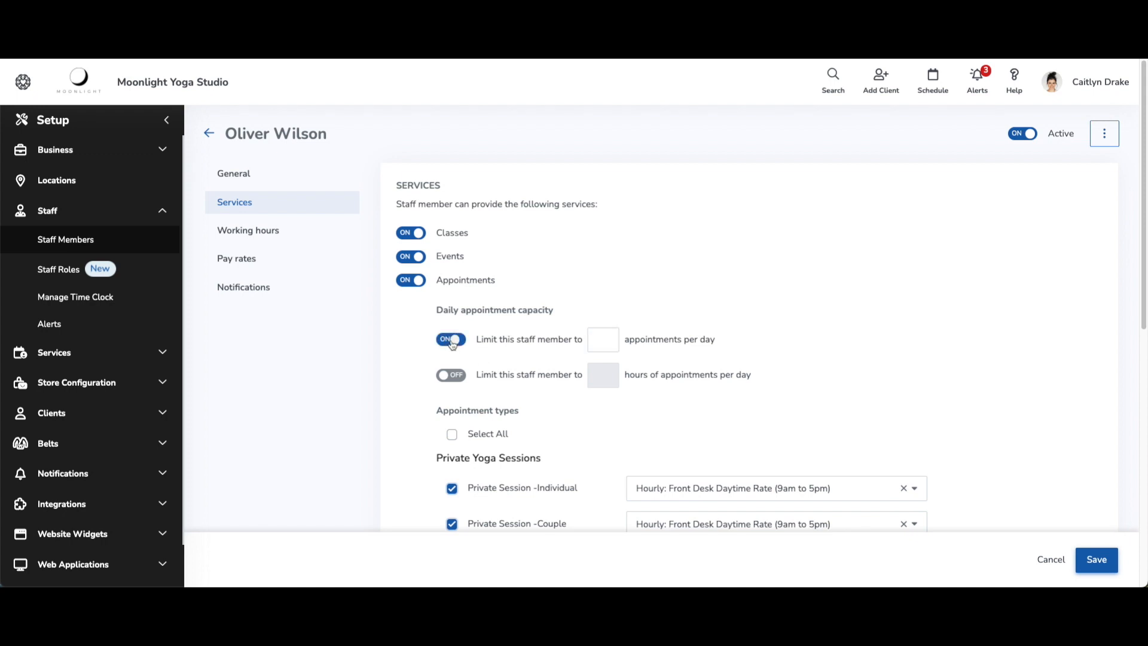
left_click(450, 340)
left_click(467, 378)
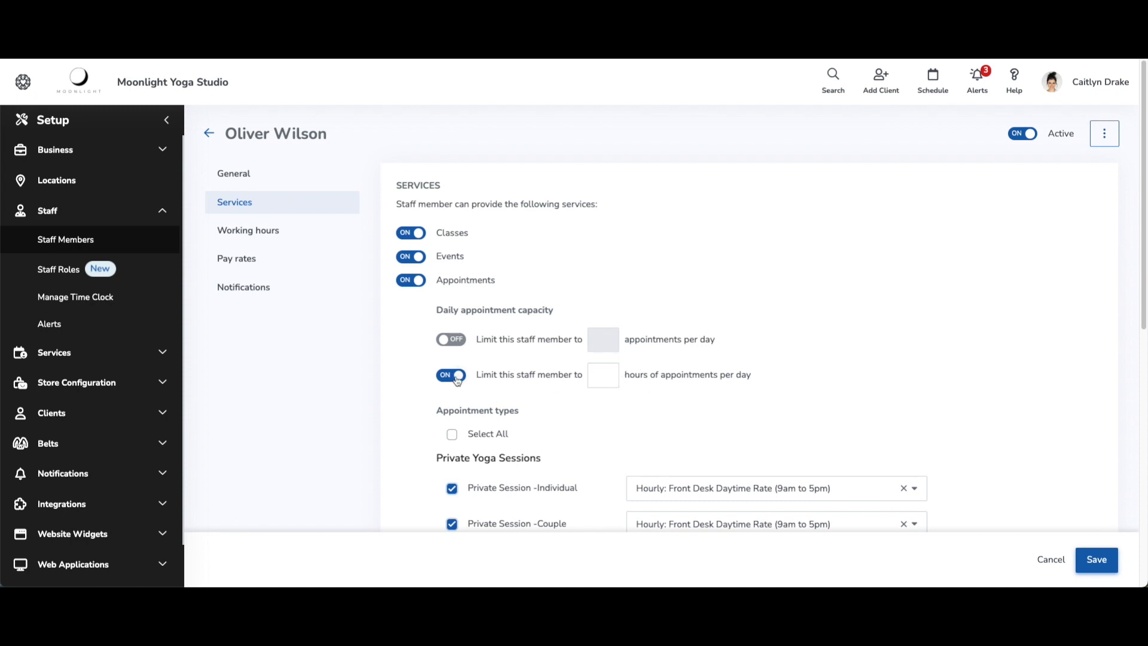
left_click(453, 340)
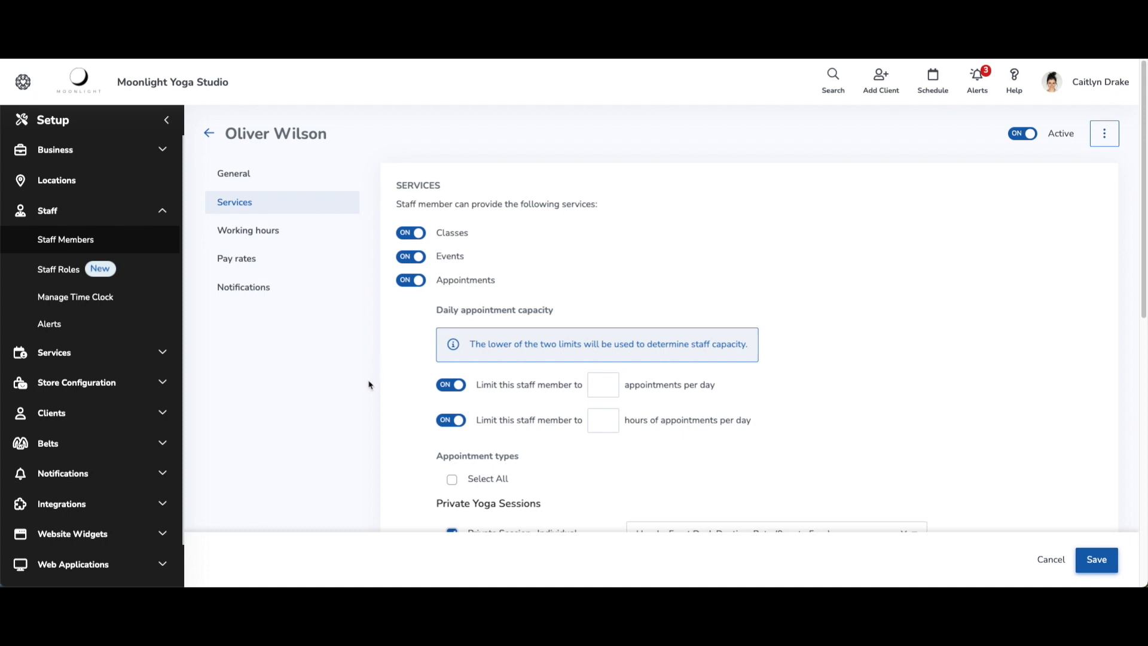
left_click(457, 421)
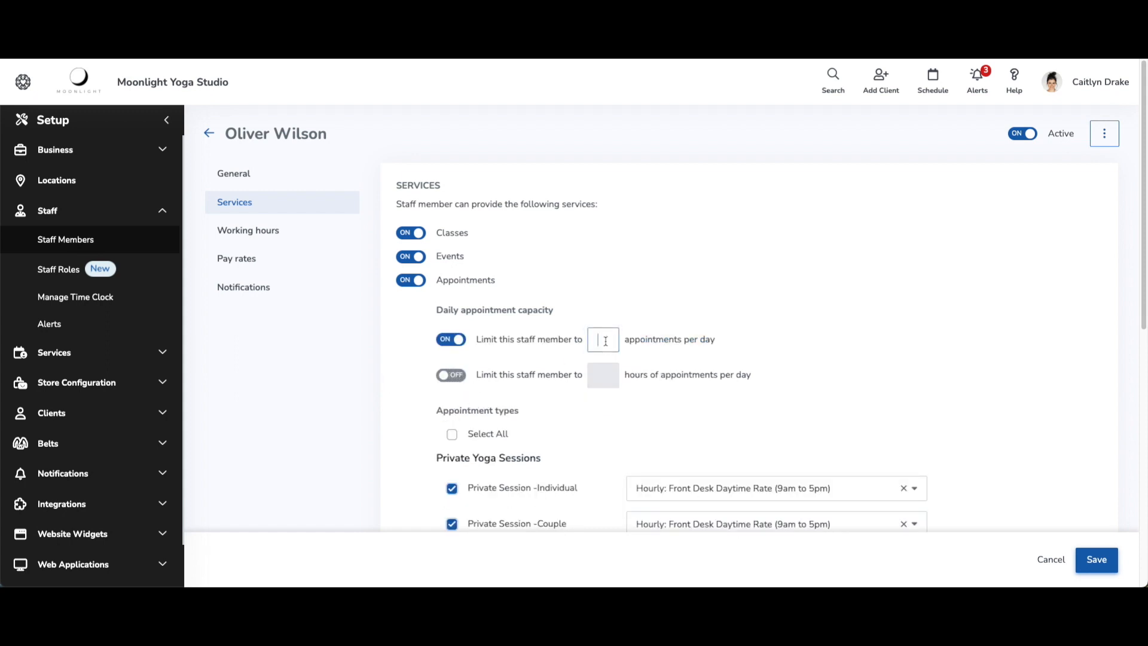
left_click(390, 342)
Save the capacity settings and start an appointment booking in the staff member's Aug 2 3:00 PM slot
left_click(1095, 561)
left_click(938, 88)
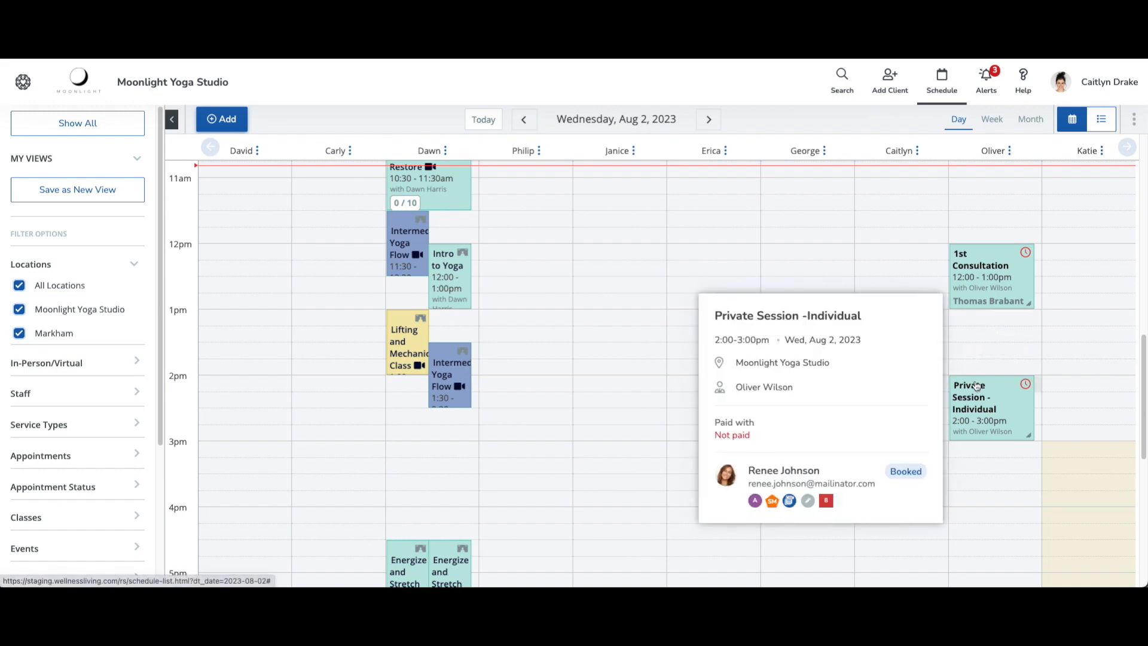
left_click(982, 455)
left_click(956, 496)
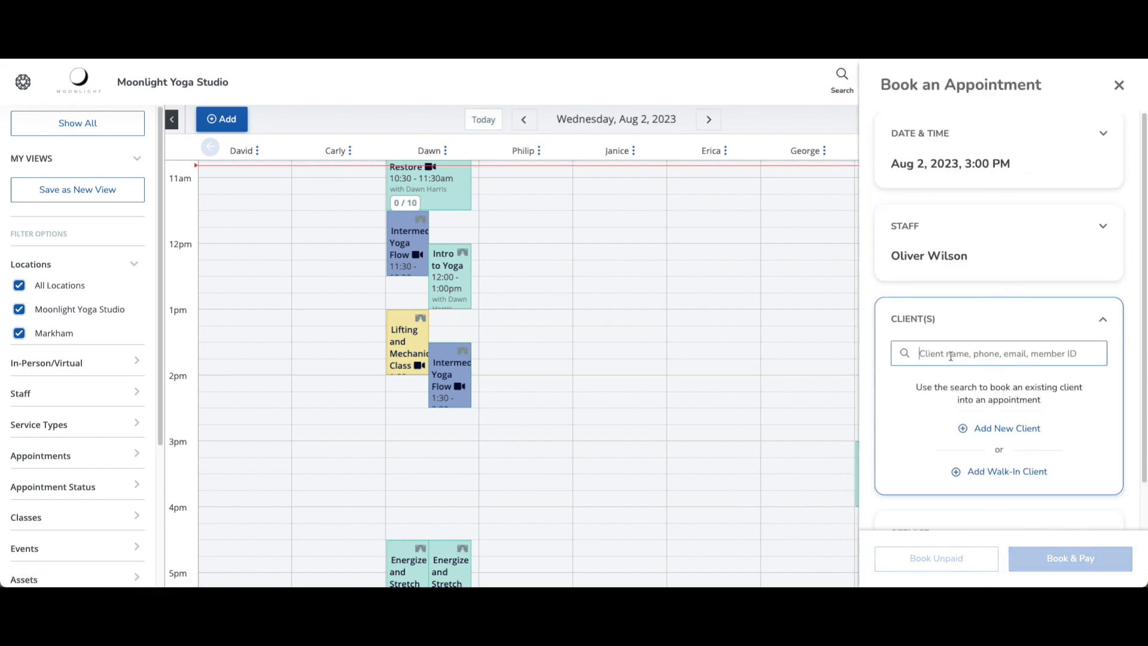
Select a recent client and the Private Session -Individual service for the booking
left_click(951, 357)
scroll(1000, 441, "down", 2)
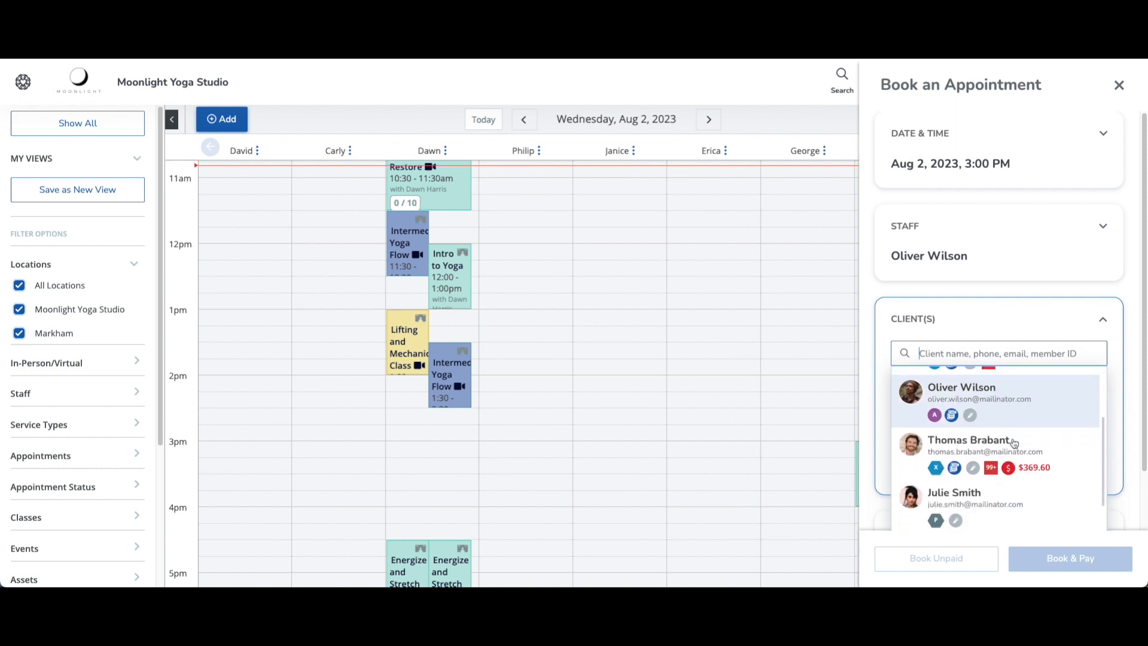
scroll(1015, 443, "down", 1)
left_click(1005, 453)
scroll(1018, 333, "down", 2)
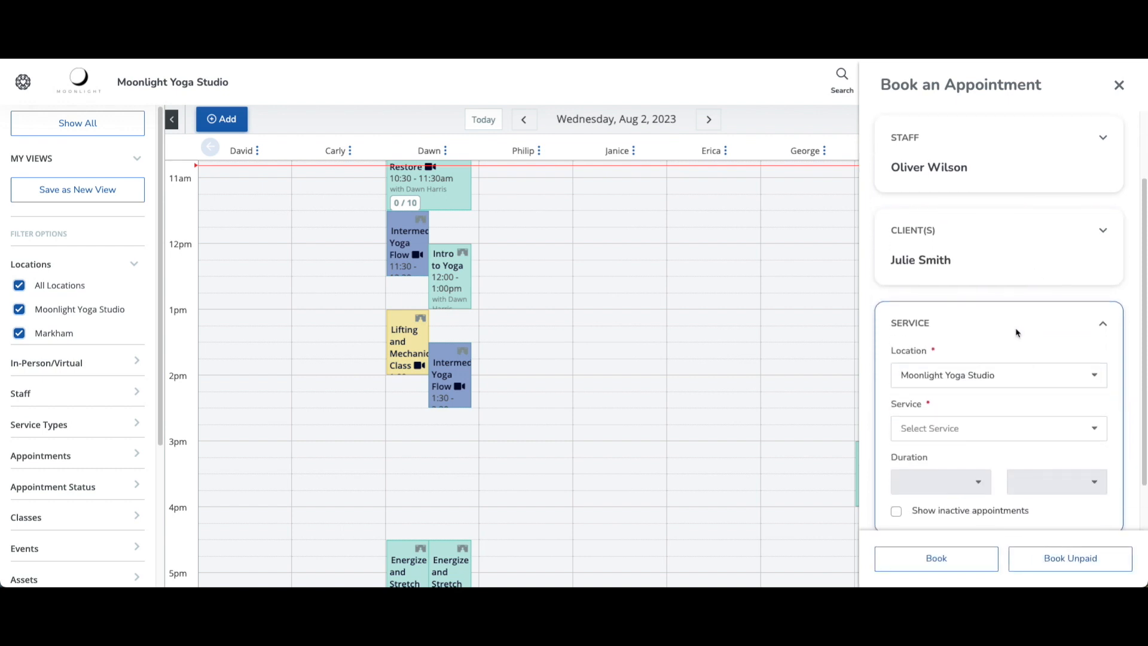
scroll(1019, 333, "down", 1)
left_click(966, 372)
scroll(967, 308, "down", 3)
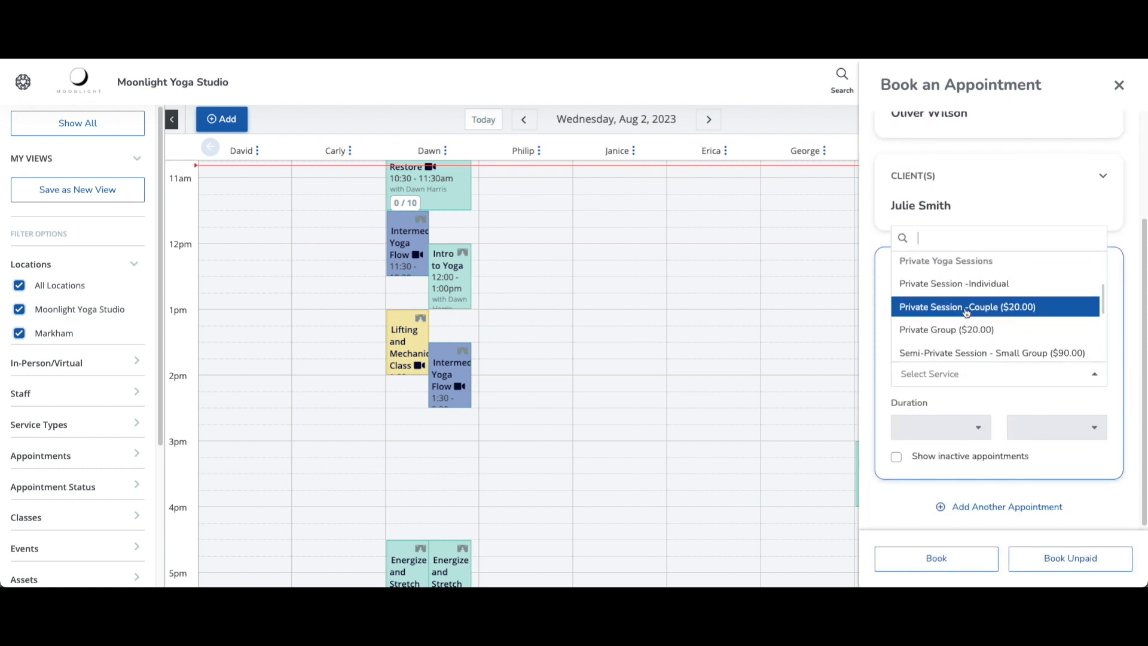
left_click(967, 284)
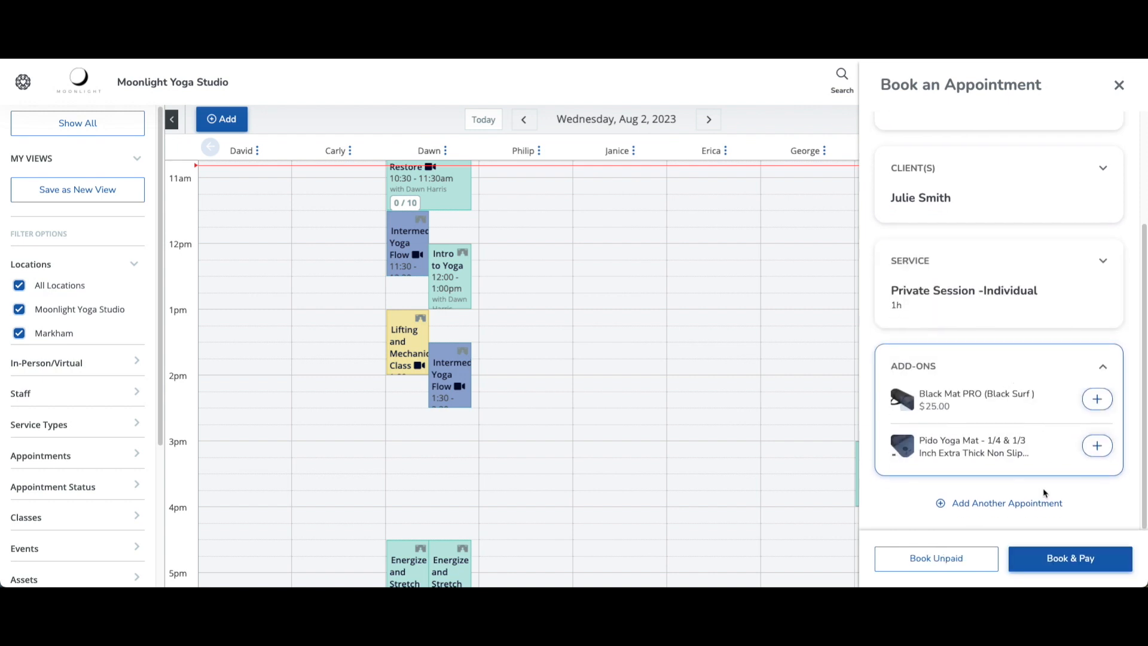
Book it unpaid, choosing Book anyway to override the appointment-capacity conflict
left_click(954, 565)
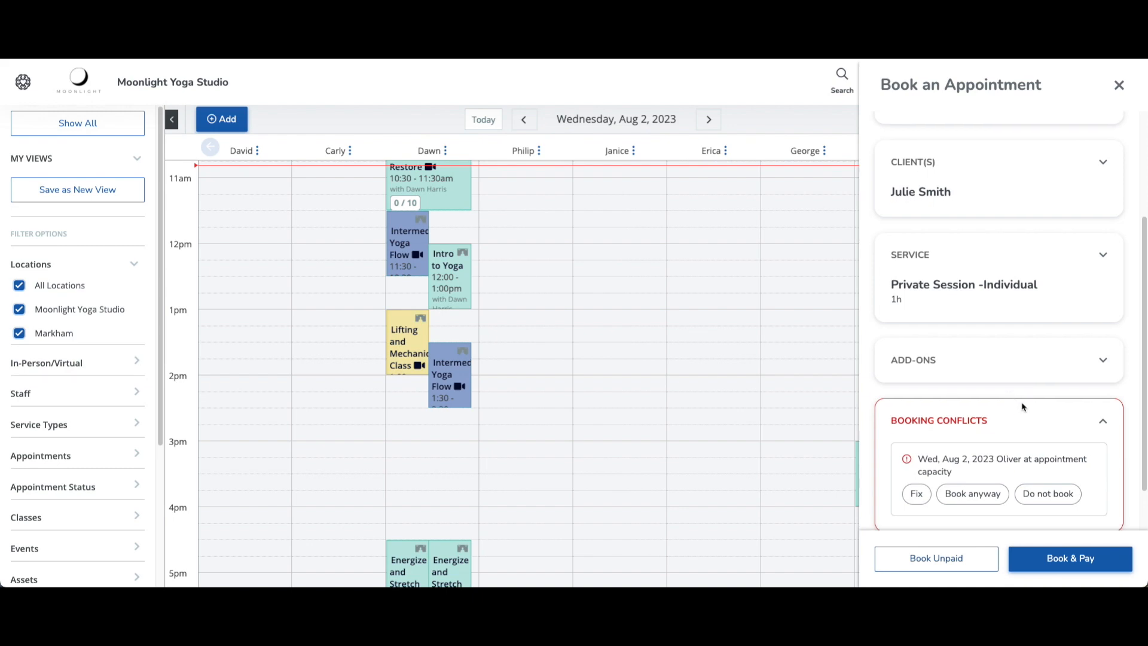
scroll(1019, 406, "down", 1)
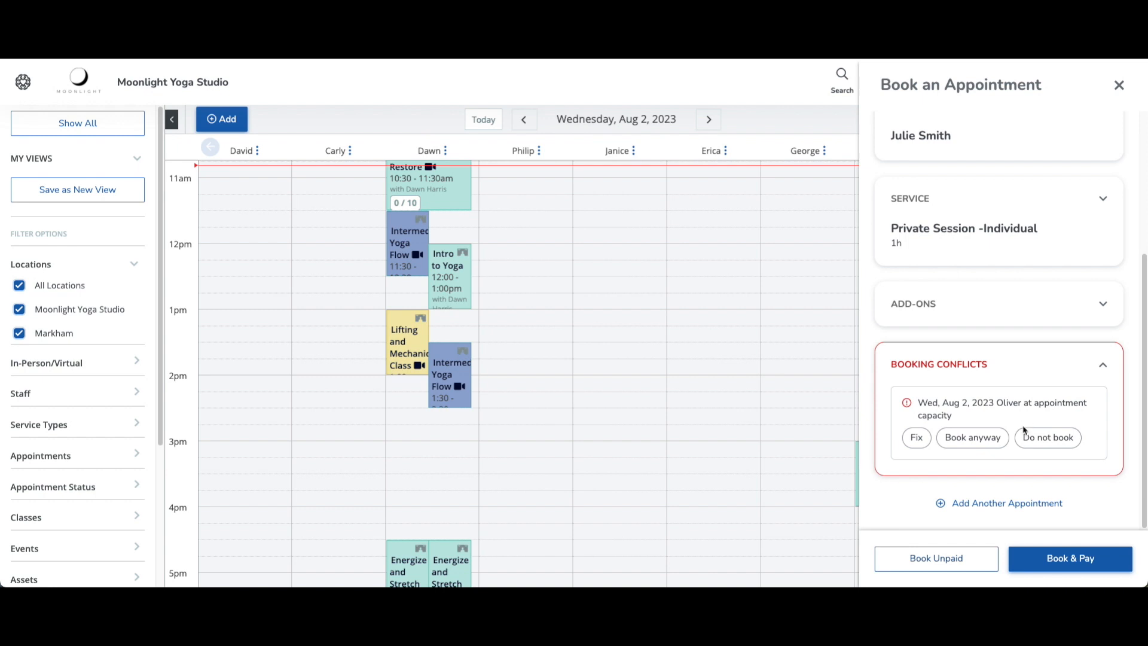
left_click(996, 441)
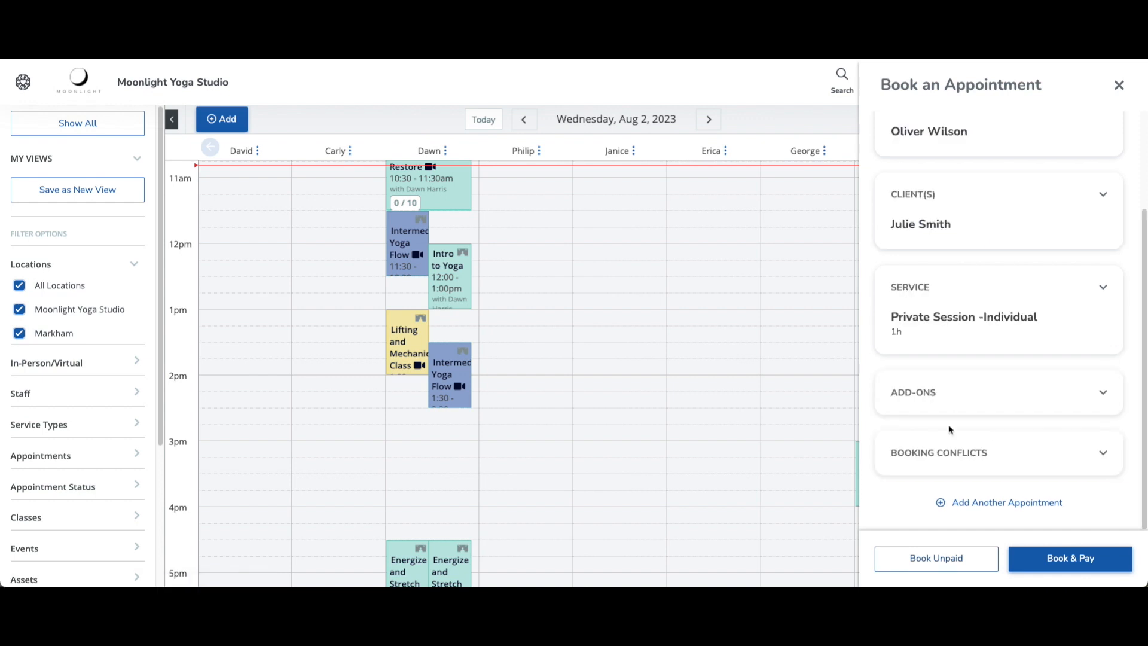
left_click(970, 565)
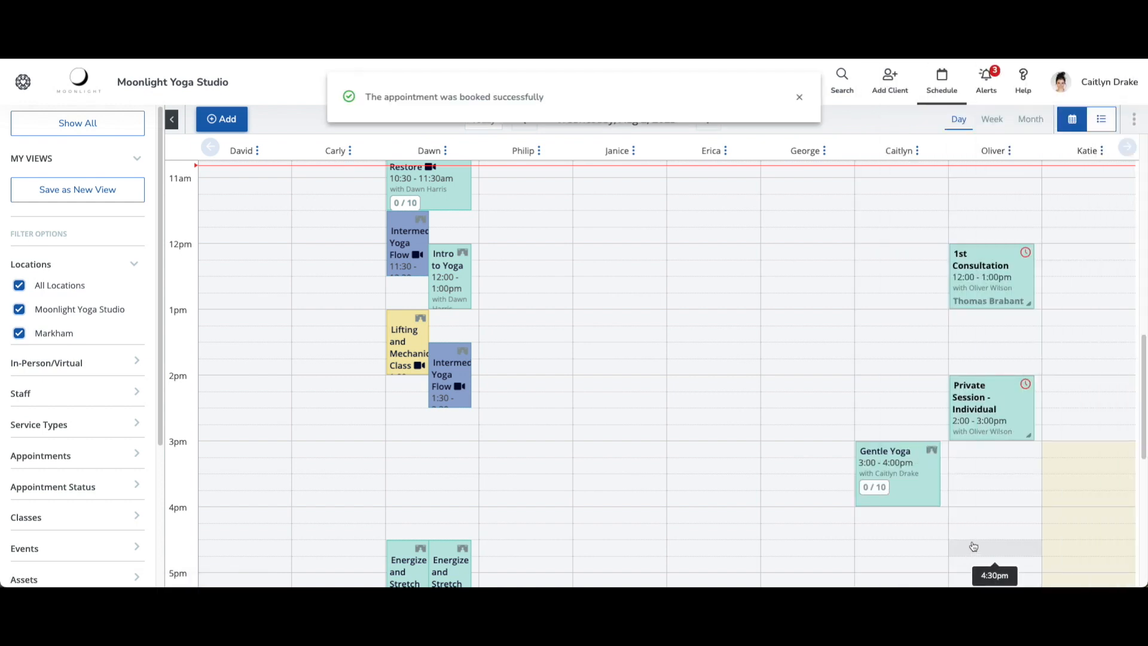
Bring up the Private Yoga Sessions service list on the client site's Book Now page
mouse_move(981, 497)
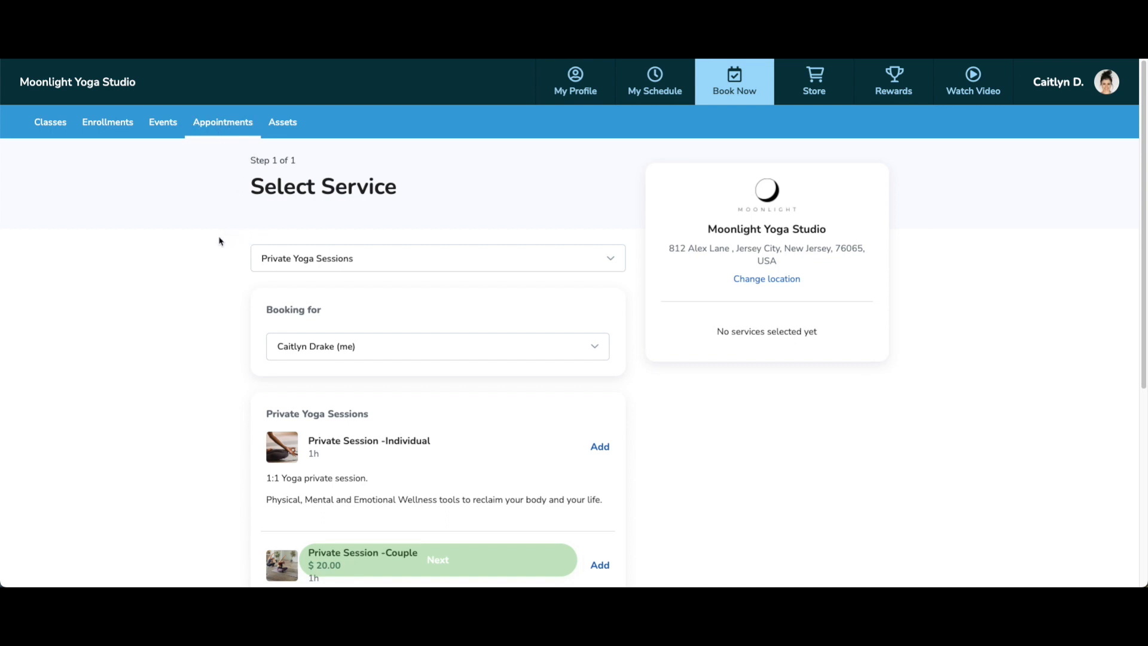
Add Private Session -Individual to the booking, skipping the optional add-ons
scroll(274, 372, "down", 1)
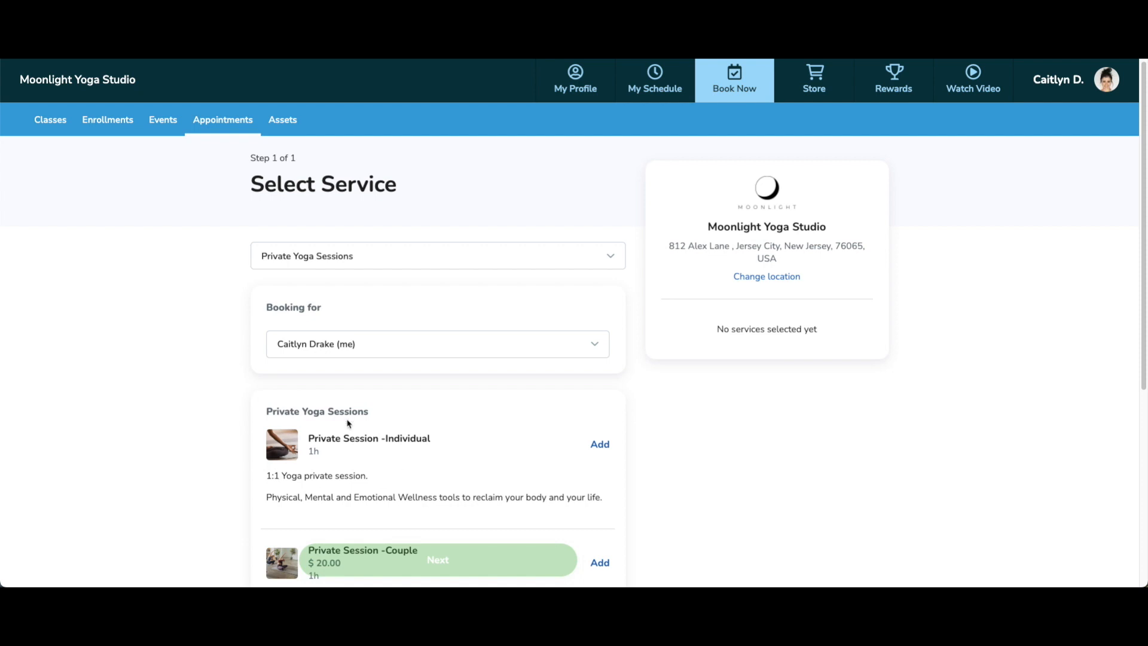
left_click(601, 445)
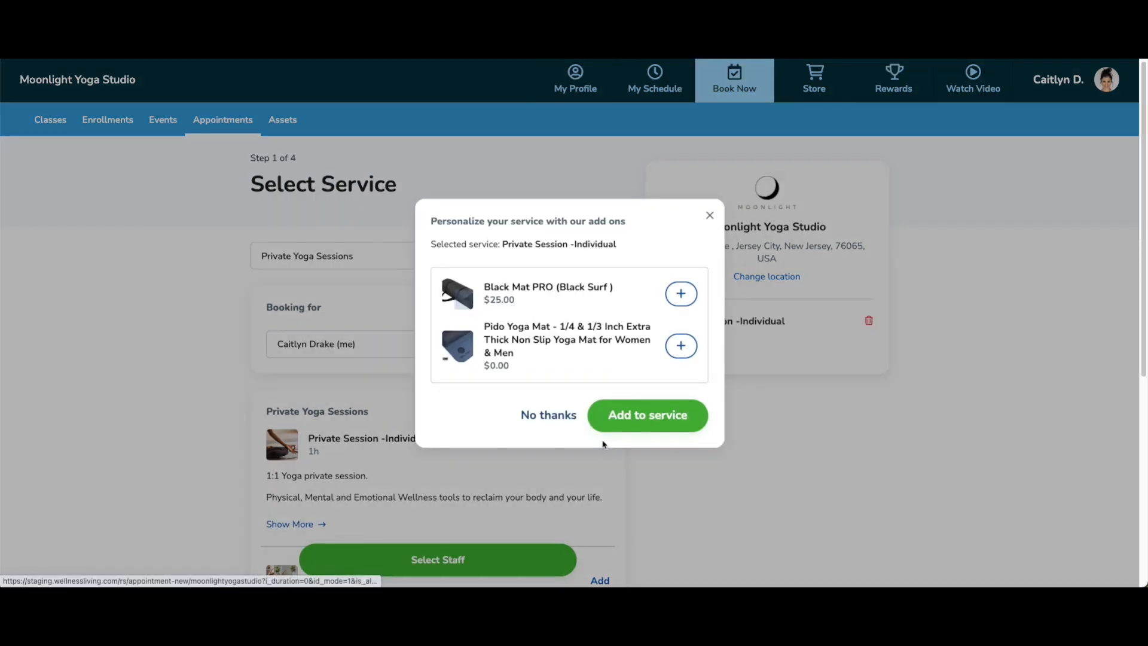
left_click(563, 418)
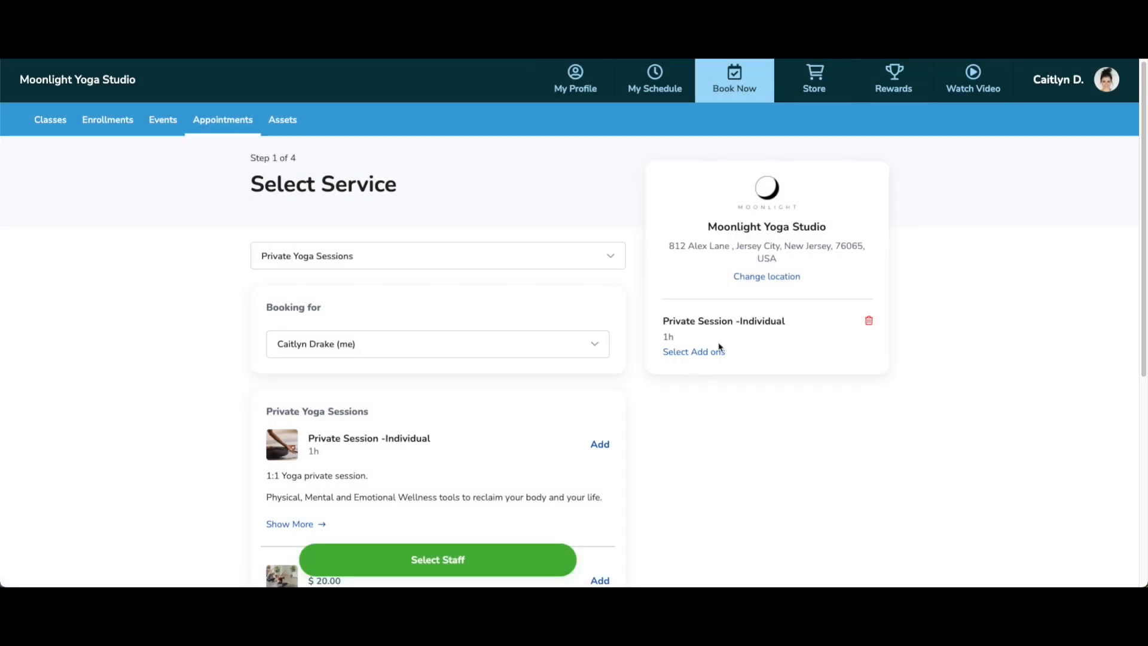
left_click(444, 564)
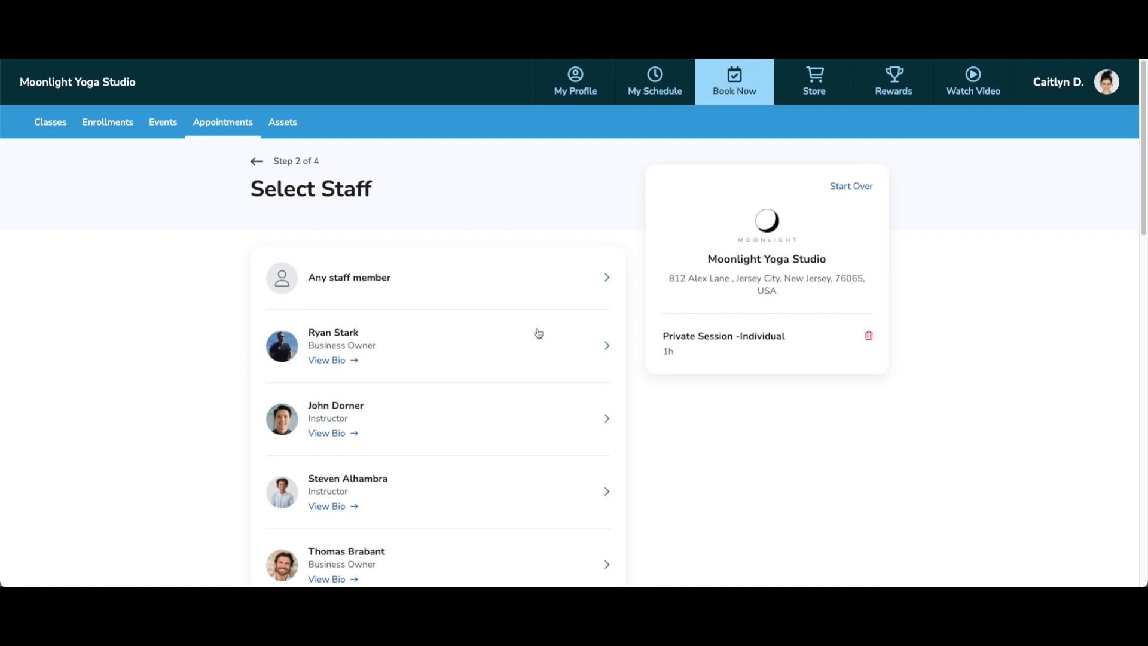
Pick the staff member for the session from the staff list
scroll(536, 329, "down", 5)
scroll(539, 328, "down", 9)
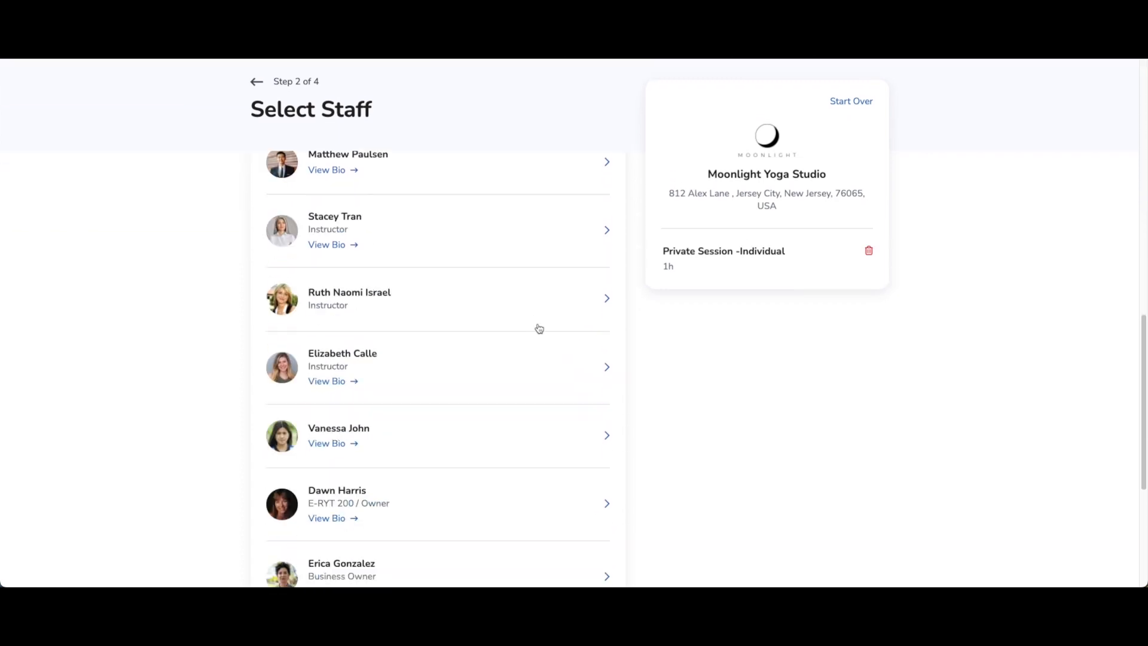
scroll(538, 328, "down", 2)
scroll(538, 328, "up", 8)
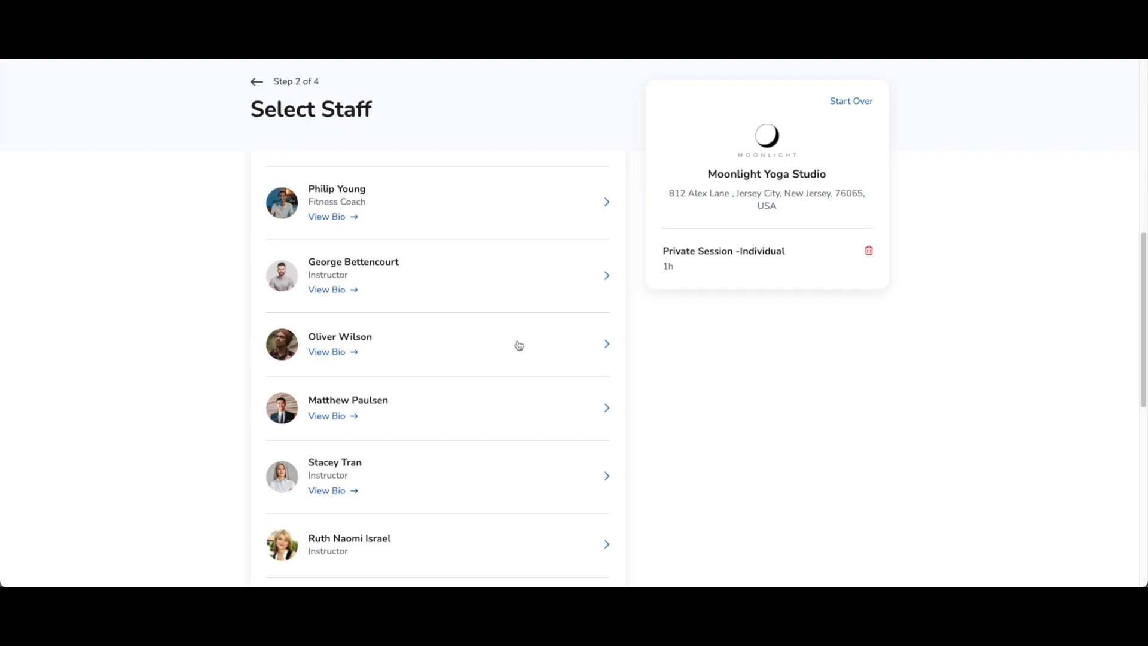
left_click(584, 346)
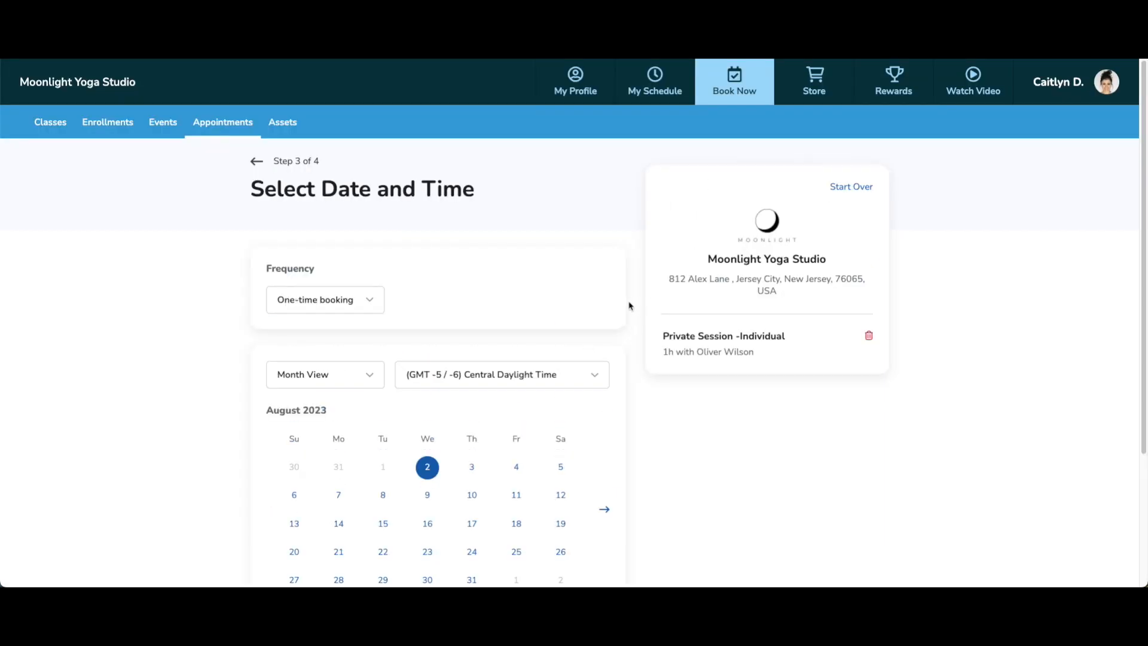
View August 3's morning time slots, then return to August 2, which offers none
scroll(634, 299, "down", 2)
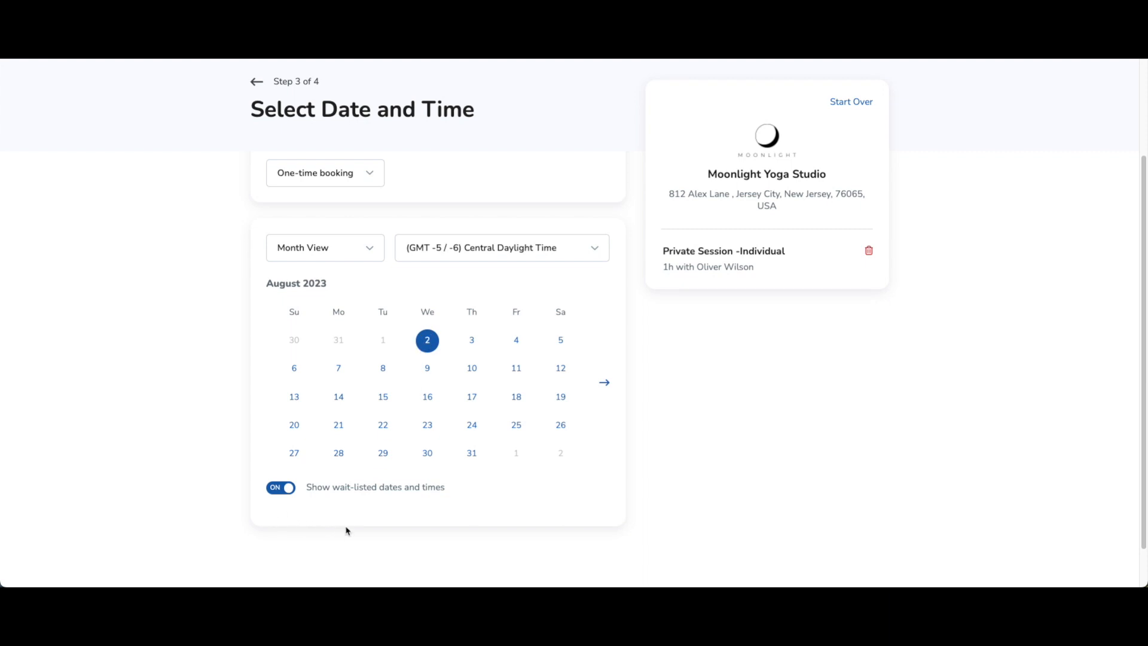
left_click(474, 341)
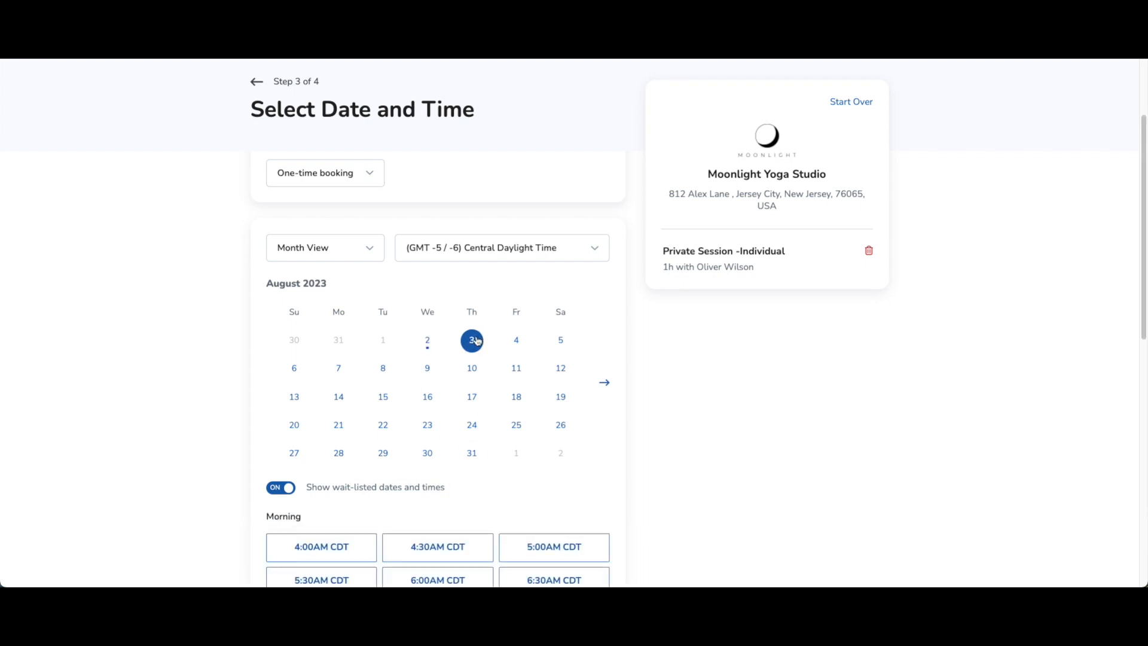
scroll(533, 374, "down", 8)
scroll(546, 377, "up", 4)
scroll(546, 377, "up", 5)
left_click(428, 404)
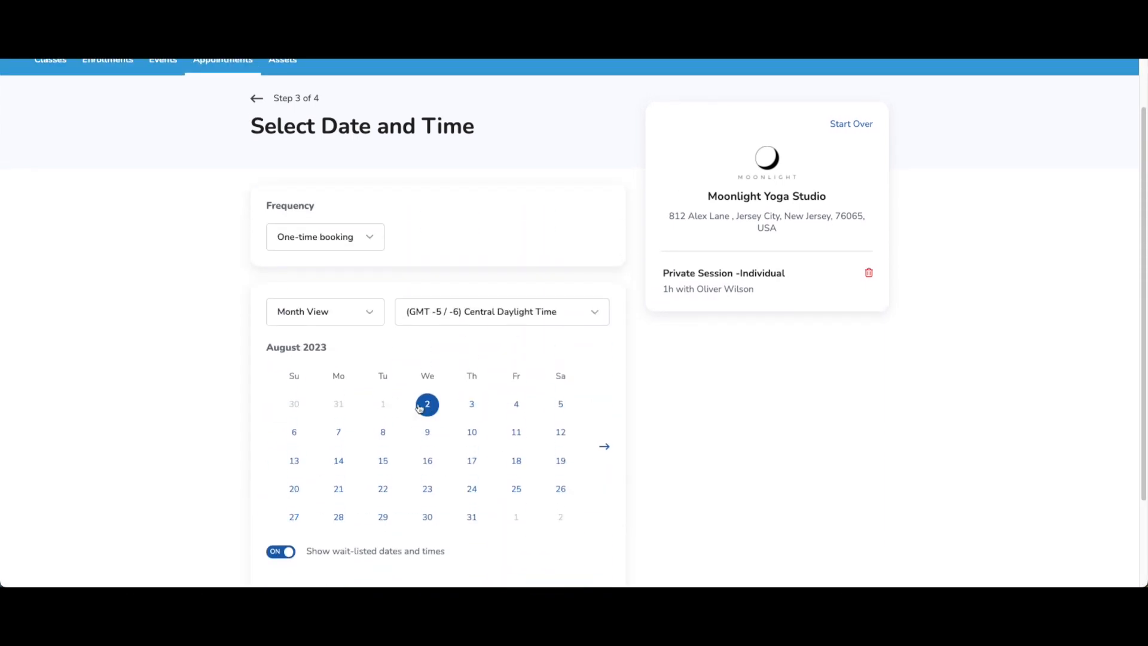
scroll(658, 357, "down", 2)
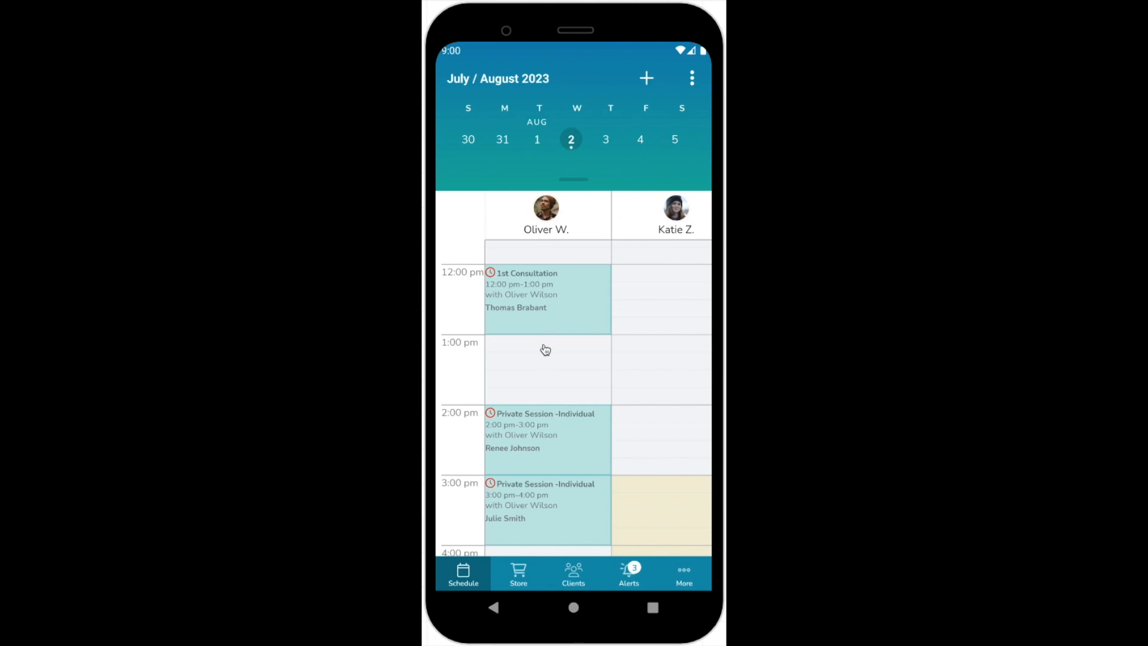
Start an appointment booking in the empty Aug 2 1:00 pm slot and pick the client
left_click(546, 349)
left_click(556, 430)
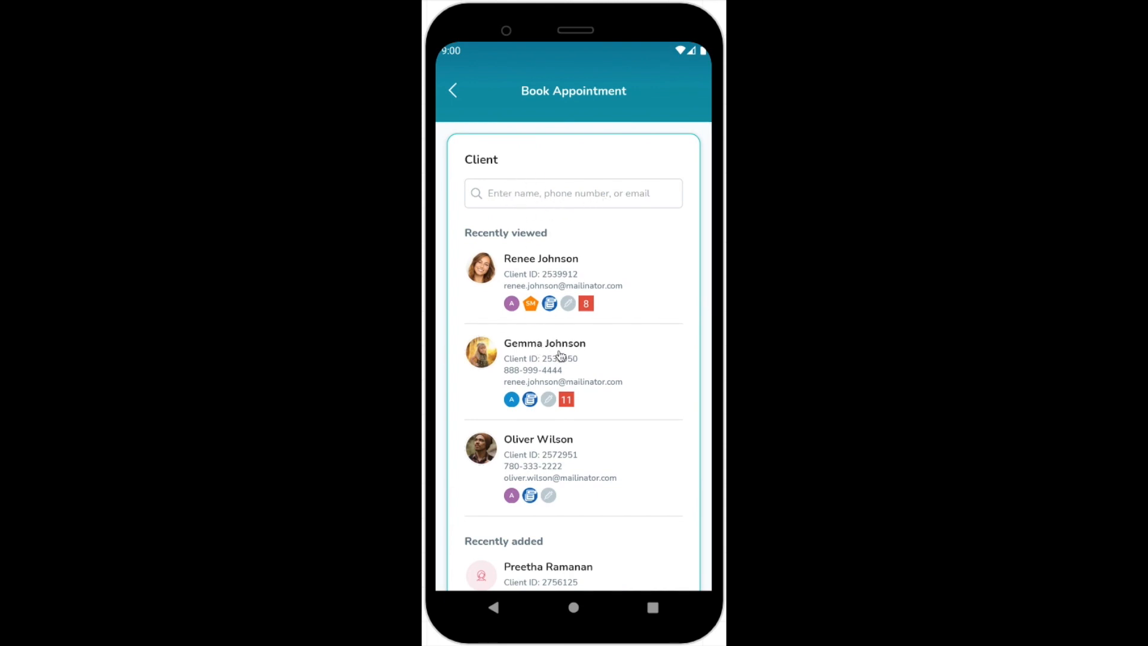
left_click(541, 363)
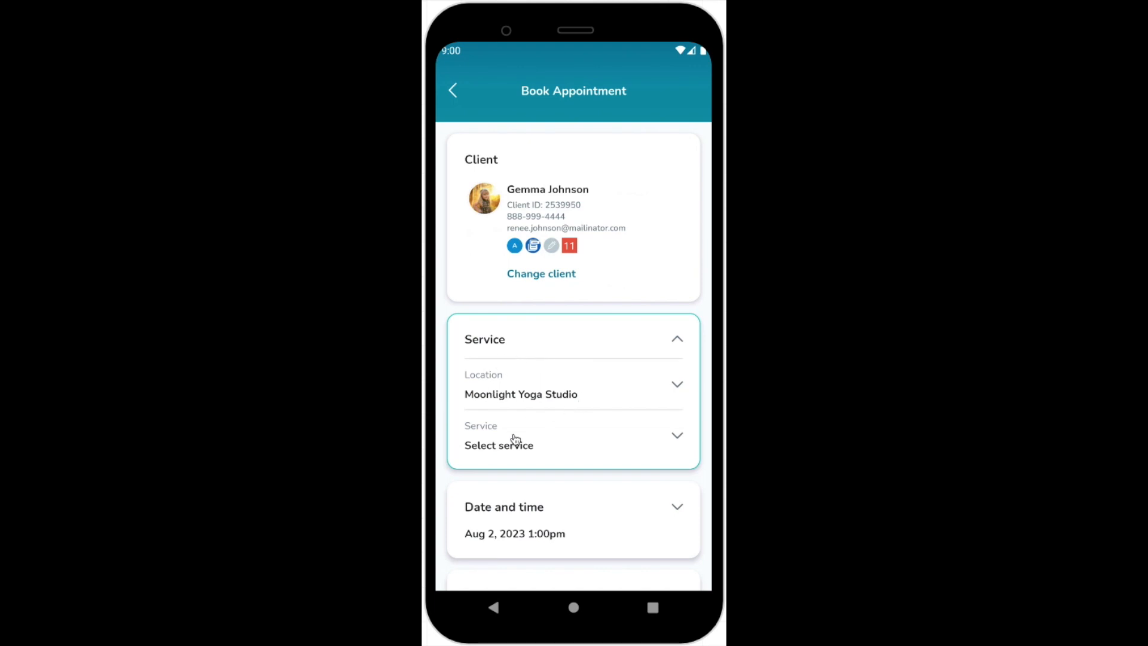
Choose the Semi-Private Session - Small Group service with no add-ons
left_click(516, 441)
scroll(575, 277, "down", 2)
scroll(574, 276, "down", 3)
scroll(540, 435, "up", 2)
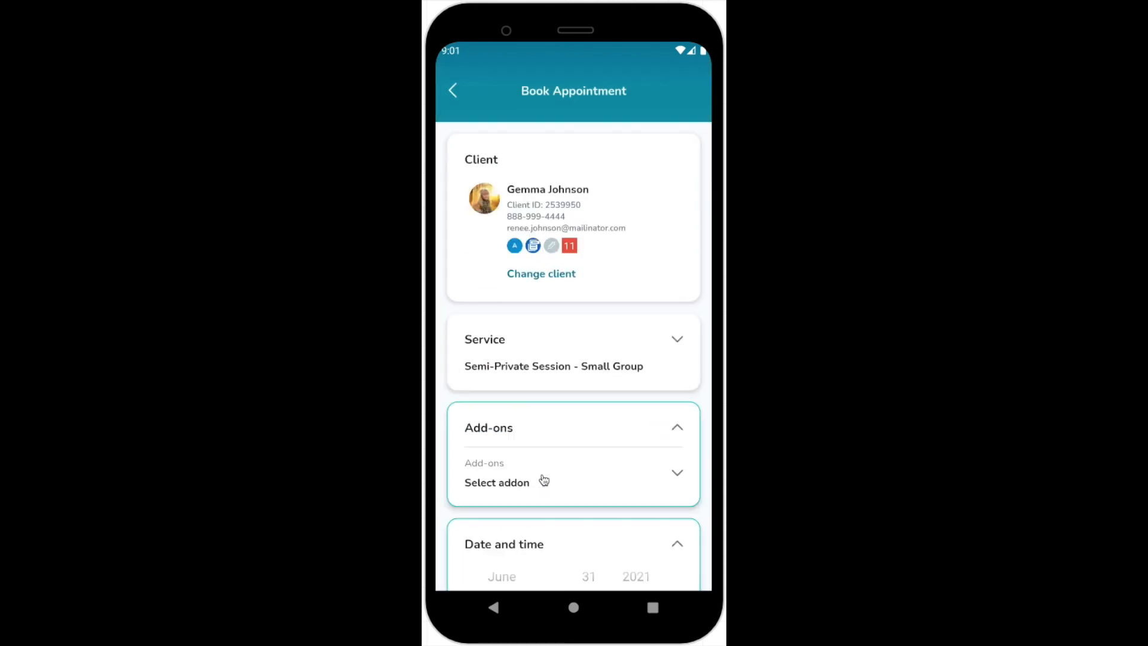
left_click(542, 479)
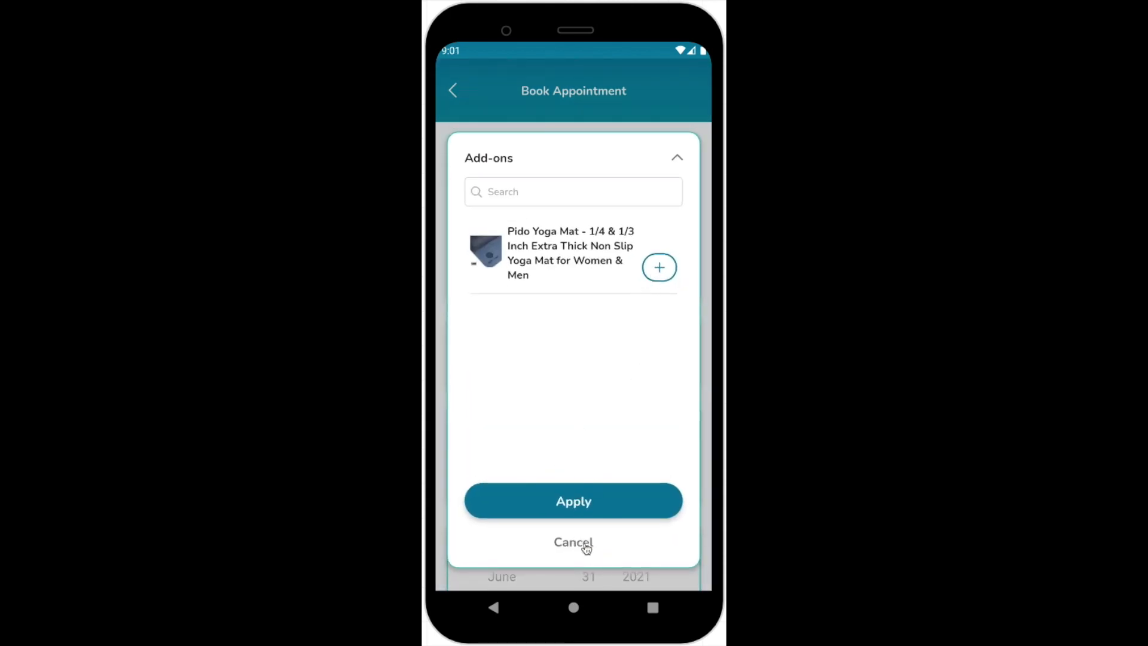
left_click(586, 546)
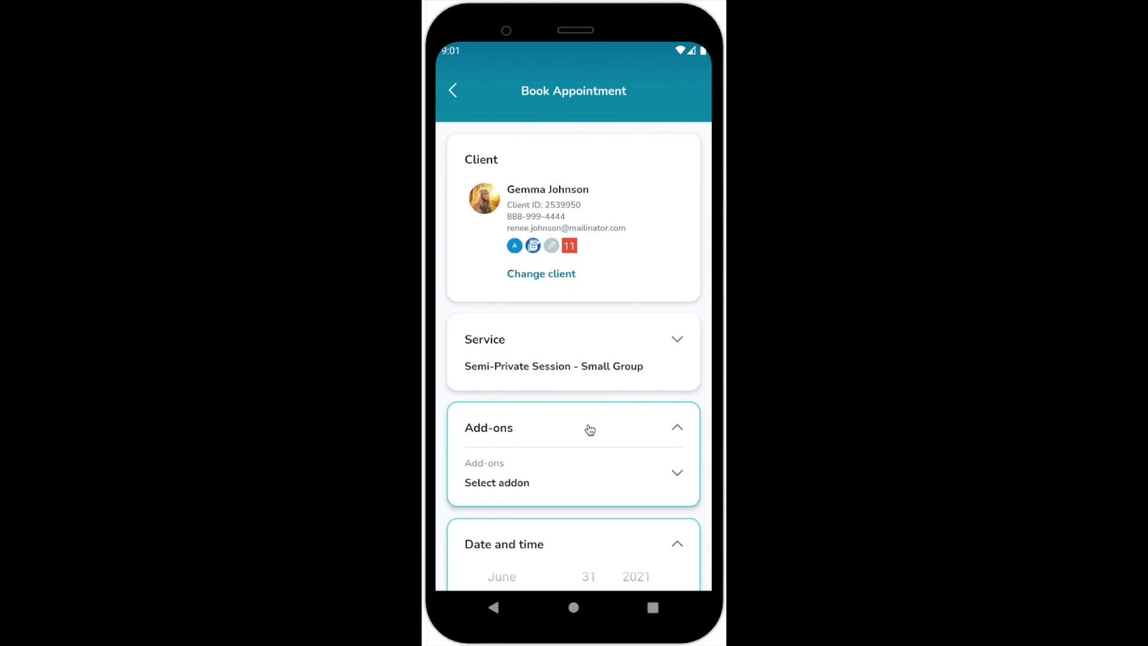
left_click_drag(584, 416, 592, 203)
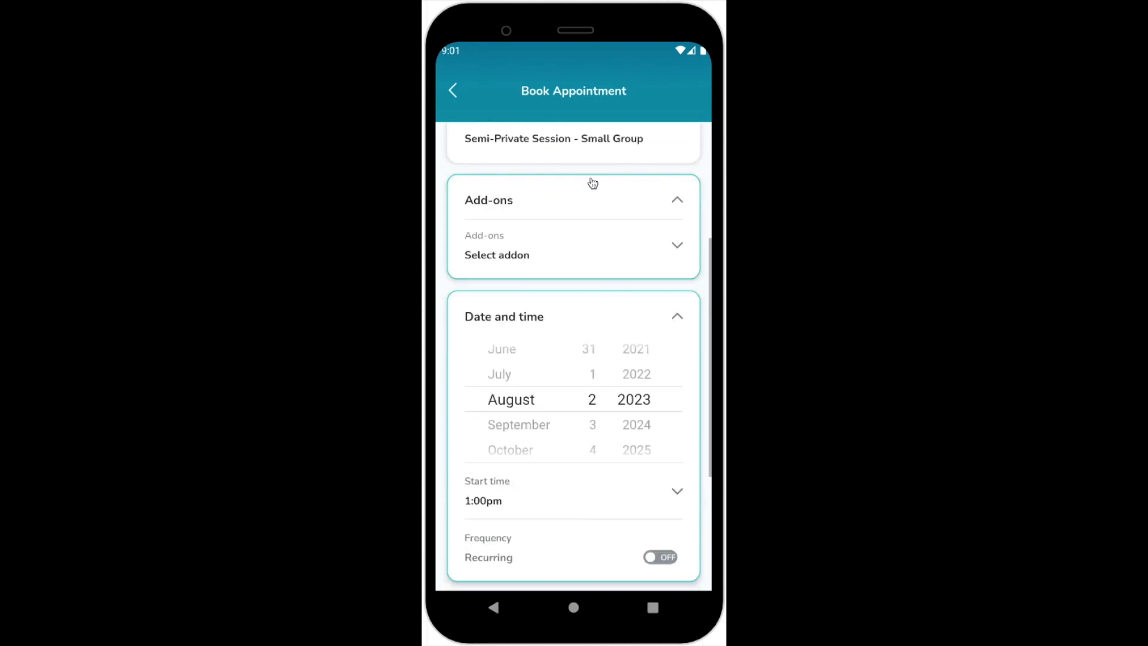
scroll(568, 173, "down", 3)
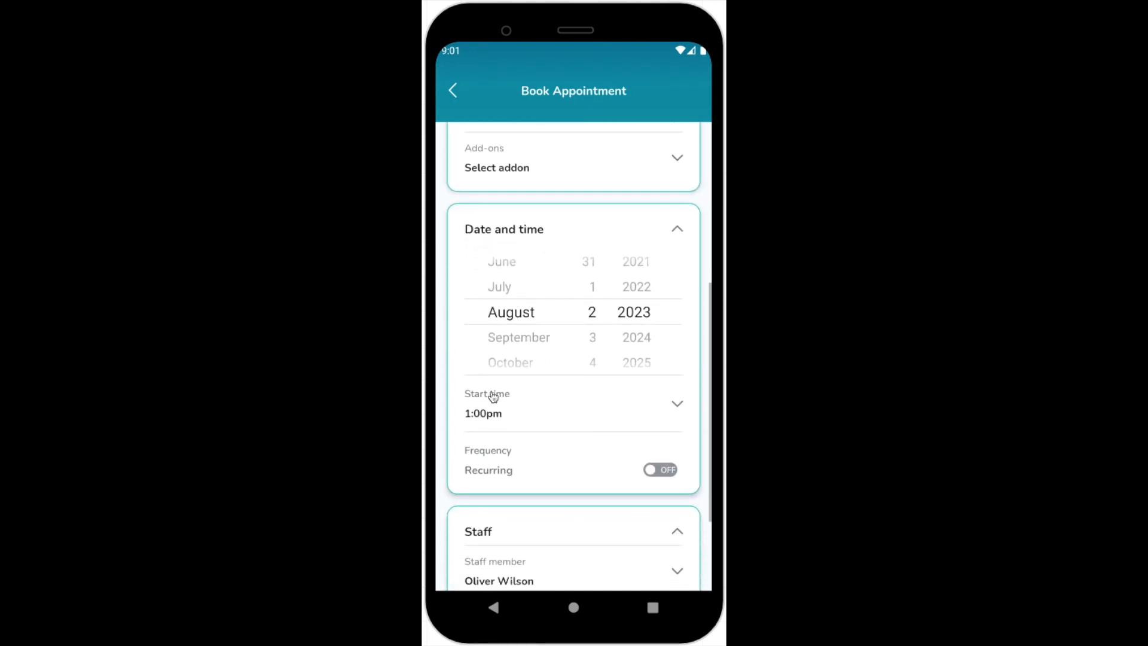
left_click_drag(582, 479, 579, 335)
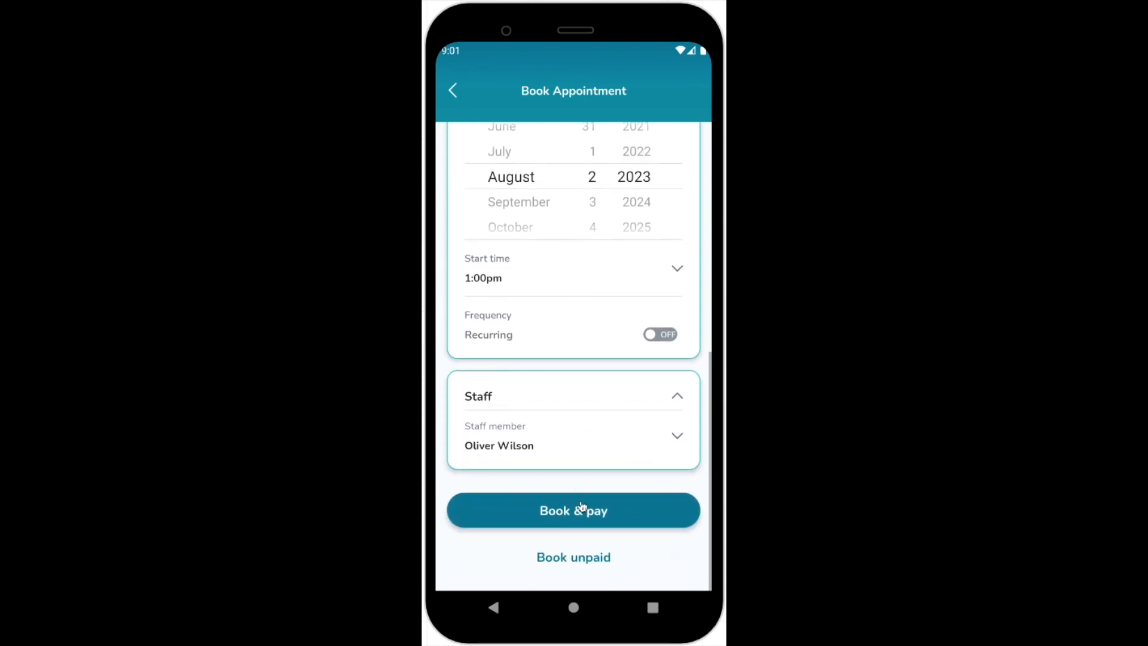
Submit with Book & pay, choosing Book anyway to override the capacity conflict
left_click(578, 564)
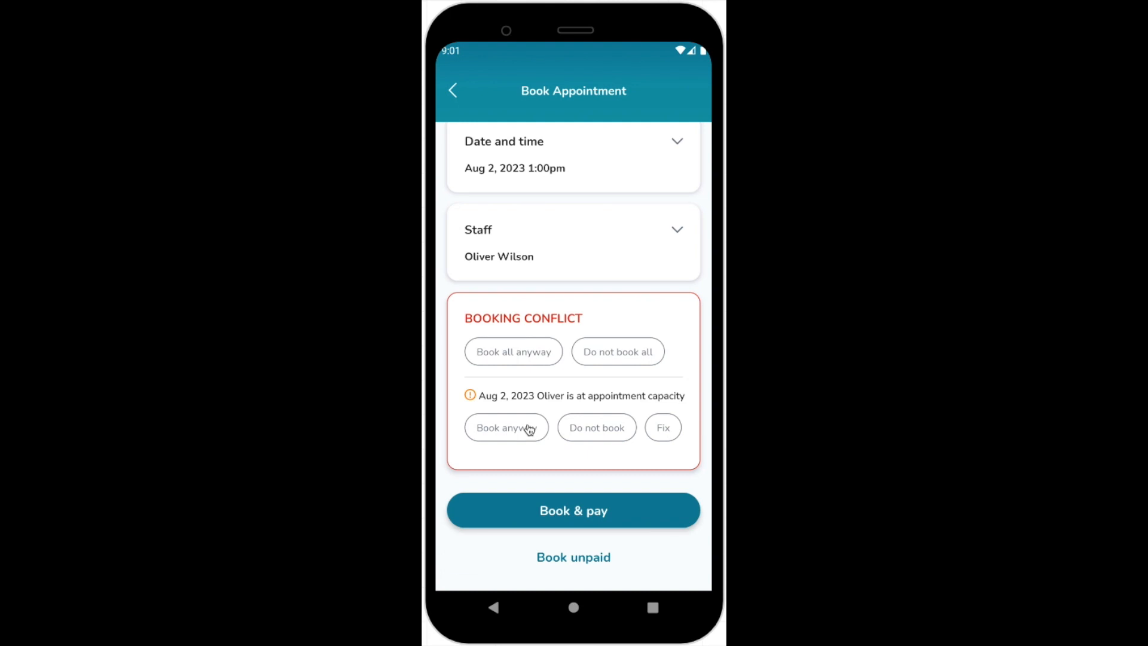
left_click(529, 430)
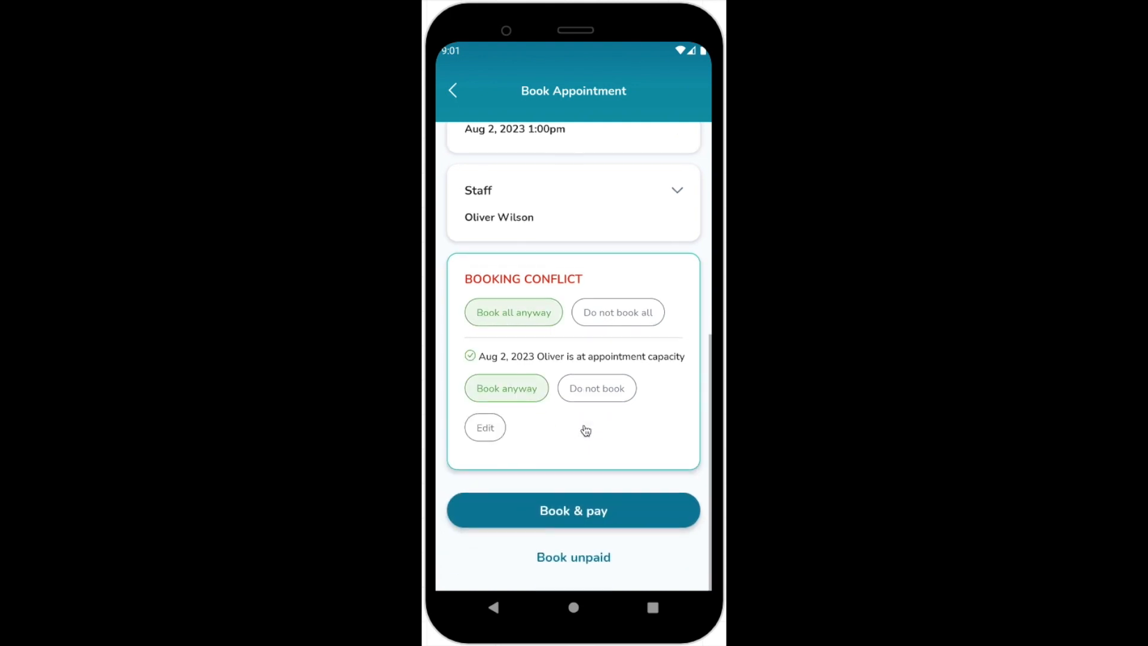
left_click(591, 556)
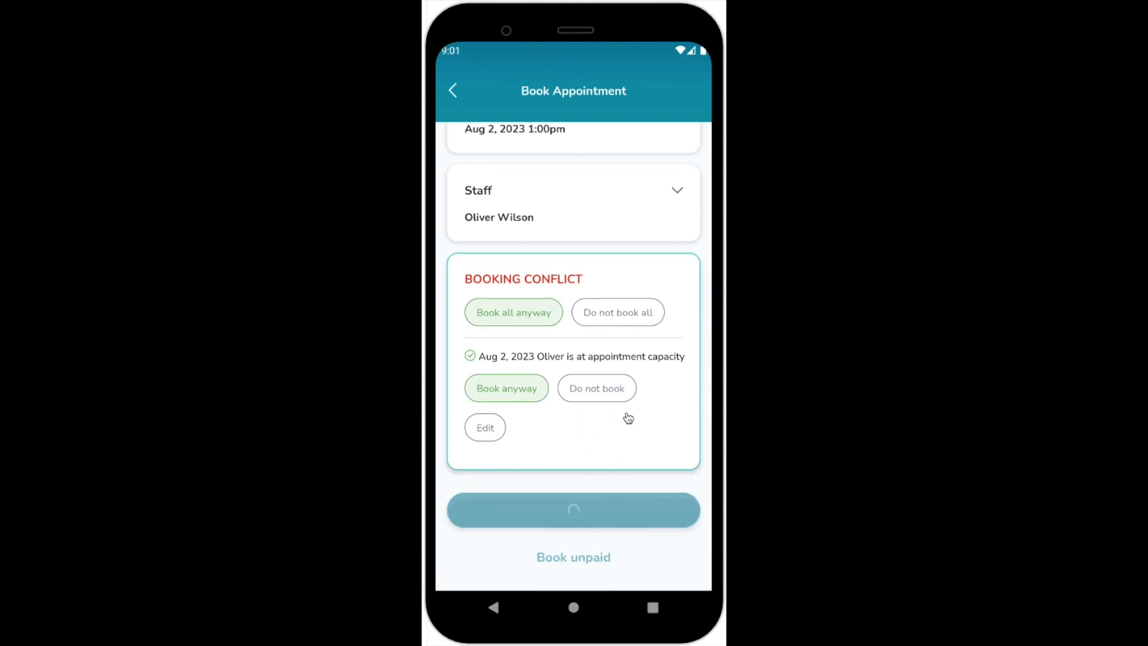